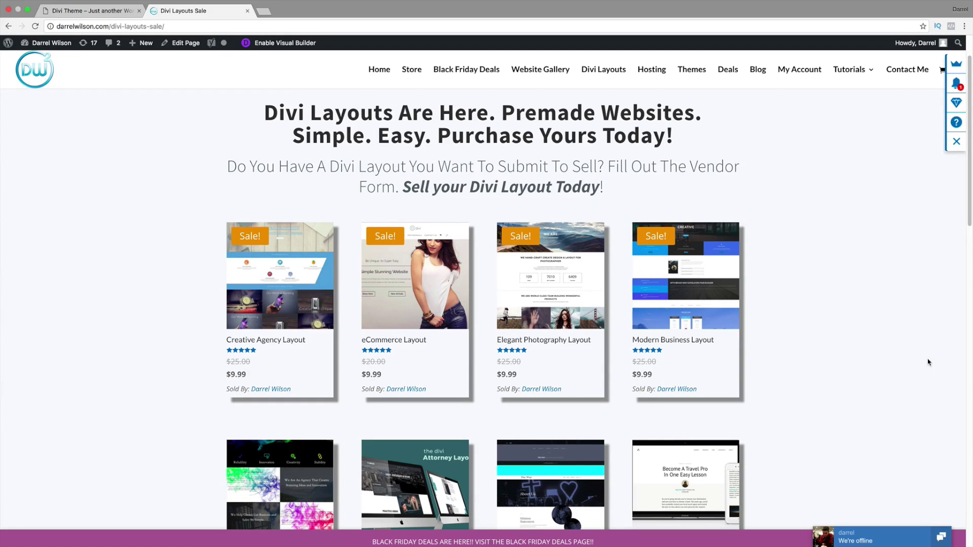
Step: Open the $9.99 Elegant Photography Layout product page from the Divi Layouts Sale listing
{"action": "left_click", "coordinate": [572, 260]}
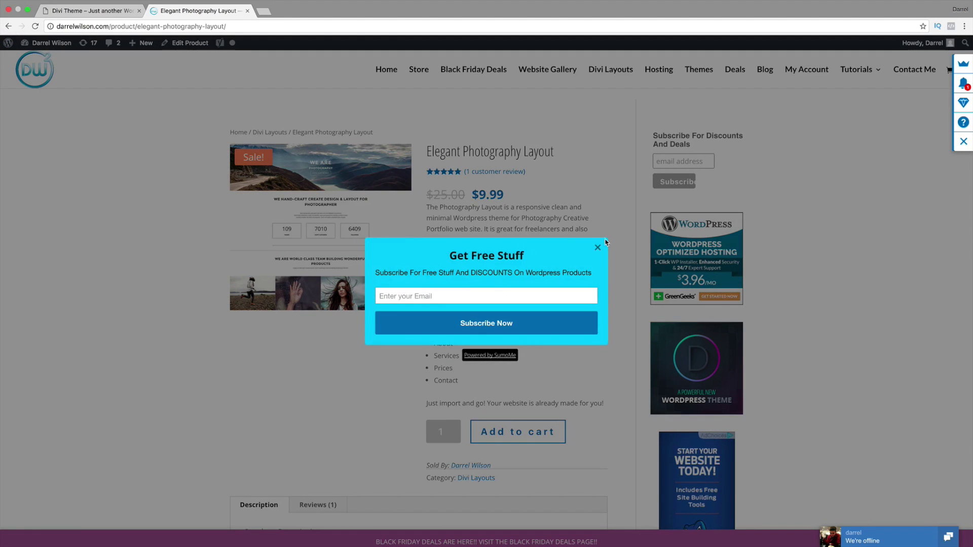
Step: Dismiss the Get Free Stuff popup and go back to the Divi Layouts Sale listing, scrolled to the top
{"action": "left_click", "coordinate": [602, 246]}
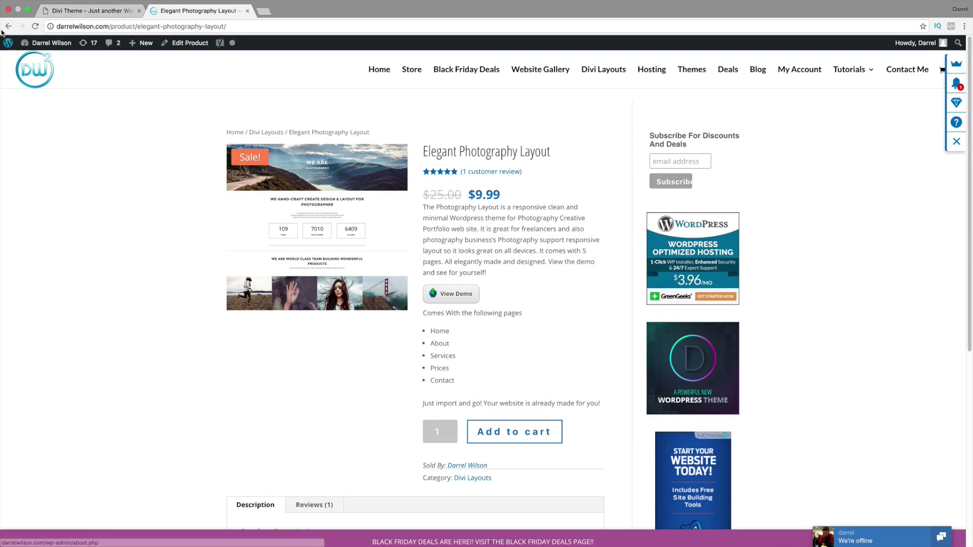
{"action": "left_click", "coordinate": [6, 26]}
{"action": "scroll", "coordinate": [971, 110], "scroll_direction": "down", "scroll_amount": 1}
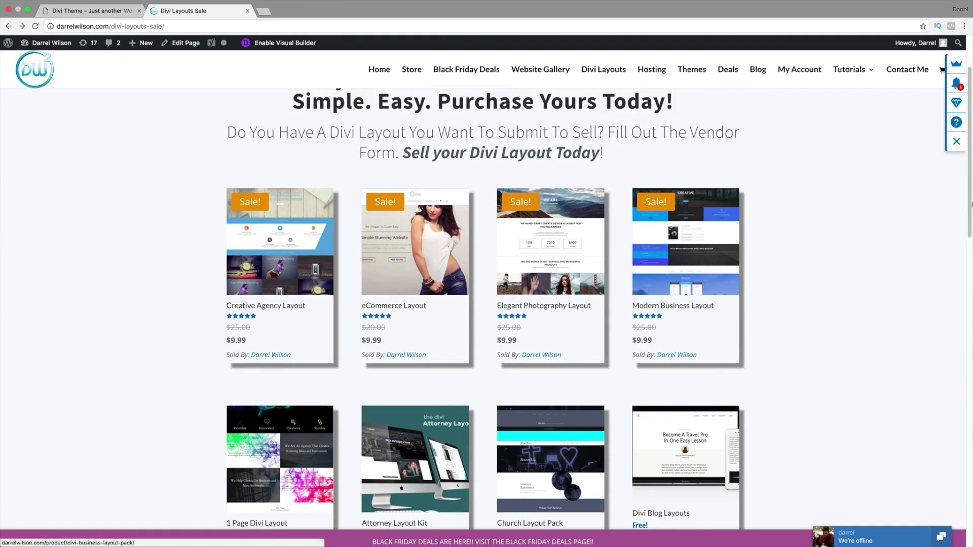
{"action": "scroll", "coordinate": [971, 161], "scroll_direction": "down", "scroll_amount": 1}
{"action": "mouse_move", "coordinate": [971, 161]}
{"action": "left_mouse_down"}
{"action": "mouse_move", "coordinate": [968, 422]}
{"action": "mouse_move", "coordinate": [967, 159]}
{"action": "left_mouse_up"}
{"action": "scroll", "coordinate": [443, 277], "scroll_direction": "up", "scroll_amount": 1}
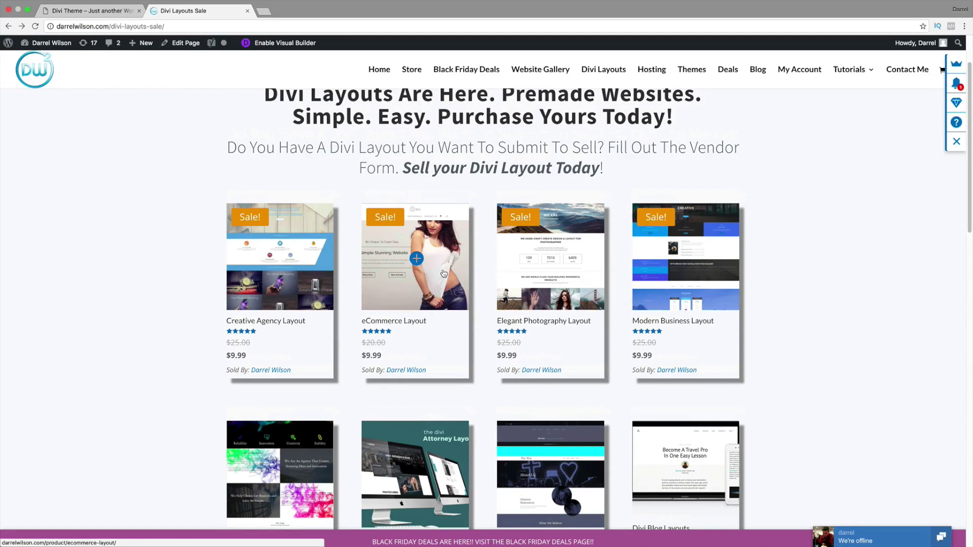
{"action": "scroll", "coordinate": [442, 291], "scroll_direction": "up", "scroll_amount": 2}
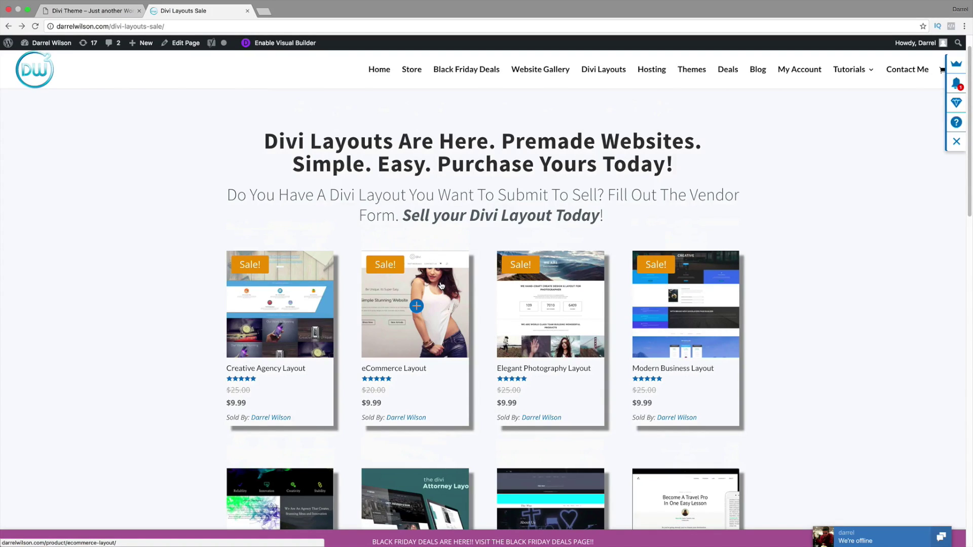
Step: Open Divi > Divi Library on the Divi Theme site and take the browser out of full screen
{"action": "left_click", "coordinate": [77, 11]}
{"action": "mouse_move", "coordinate": [53, 39]}
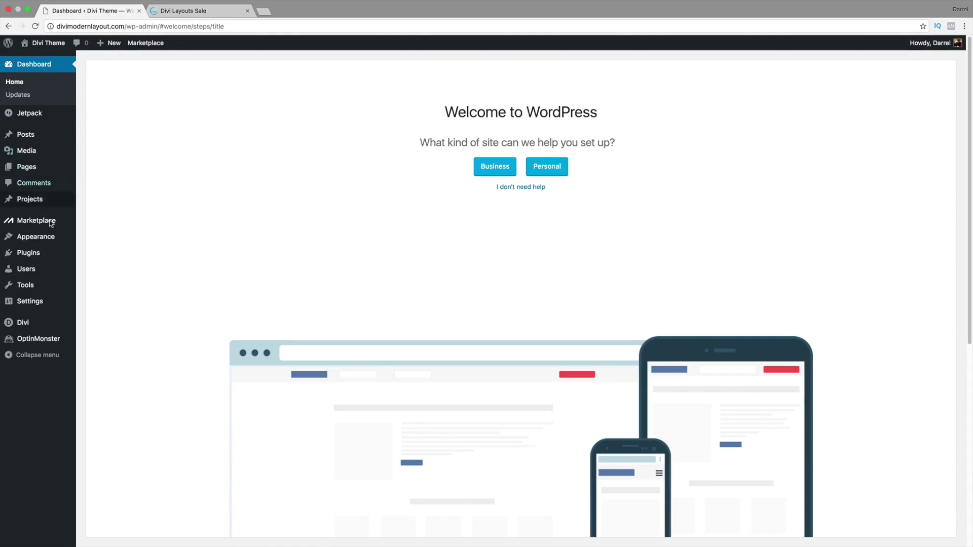
{"action": "mouse_move", "coordinate": [36, 323]}
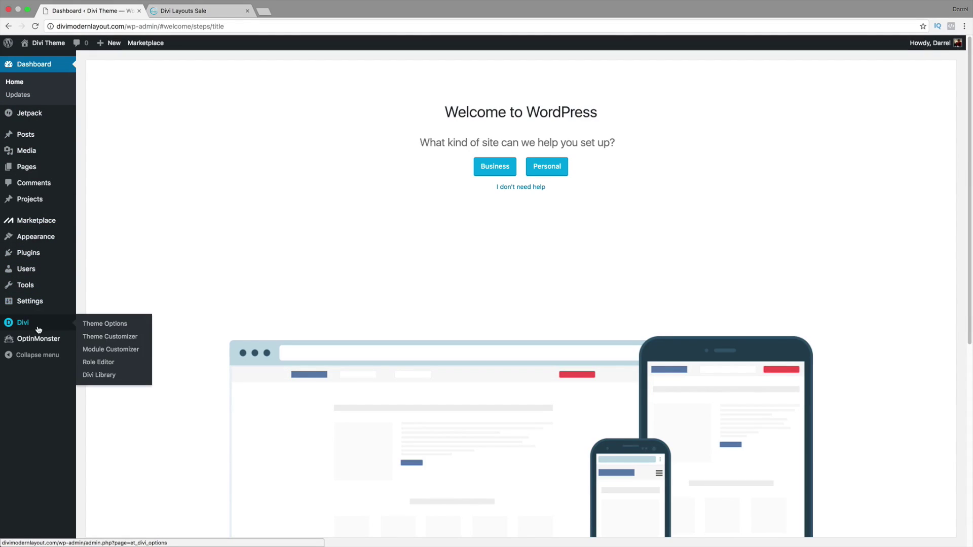
{"action": "left_click", "coordinate": [114, 376]}
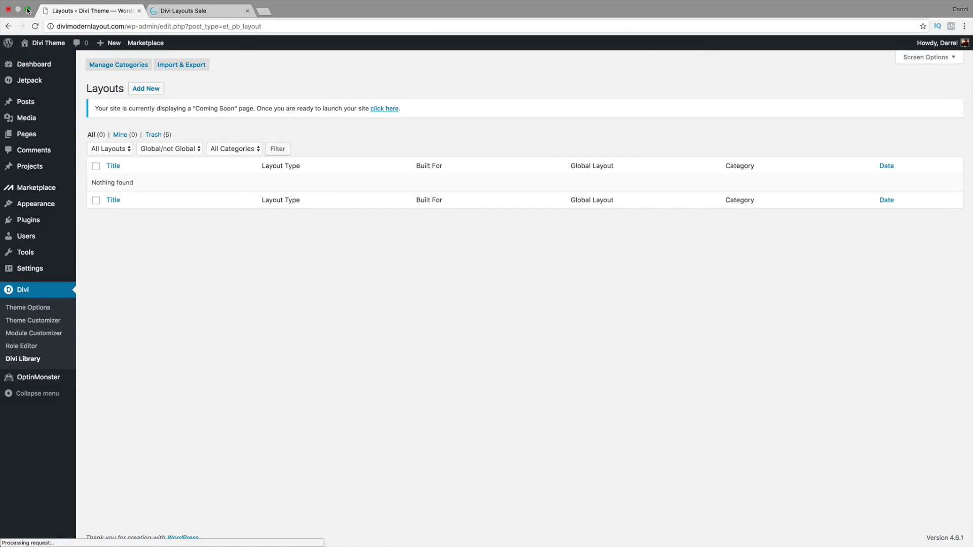
{"action": "left_click", "coordinate": [27, 9]}
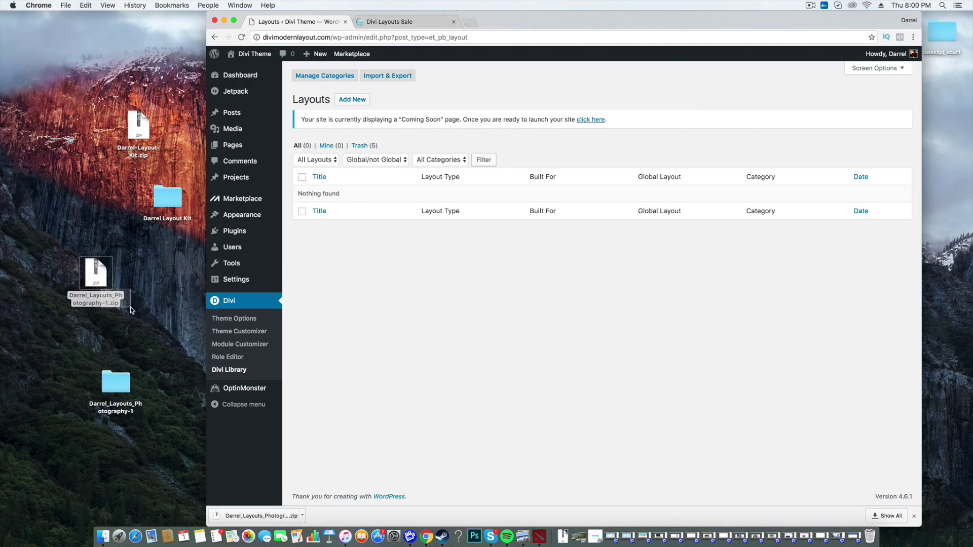
Step: Extract Darrel_Layouts_Photography-1.zip on the desktop and open its folder of five JSON layouts
{"action": "left_click_drag", "start_coordinate": [97, 299], "coordinate": [132, 319]}
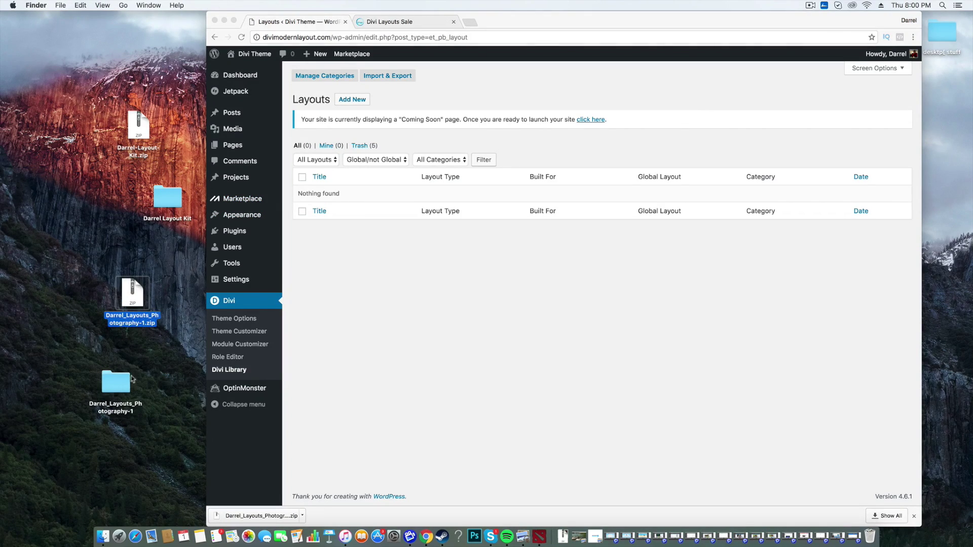
{"action": "left_click_drag", "start_coordinate": [130, 382], "coordinate": [188, 62]}
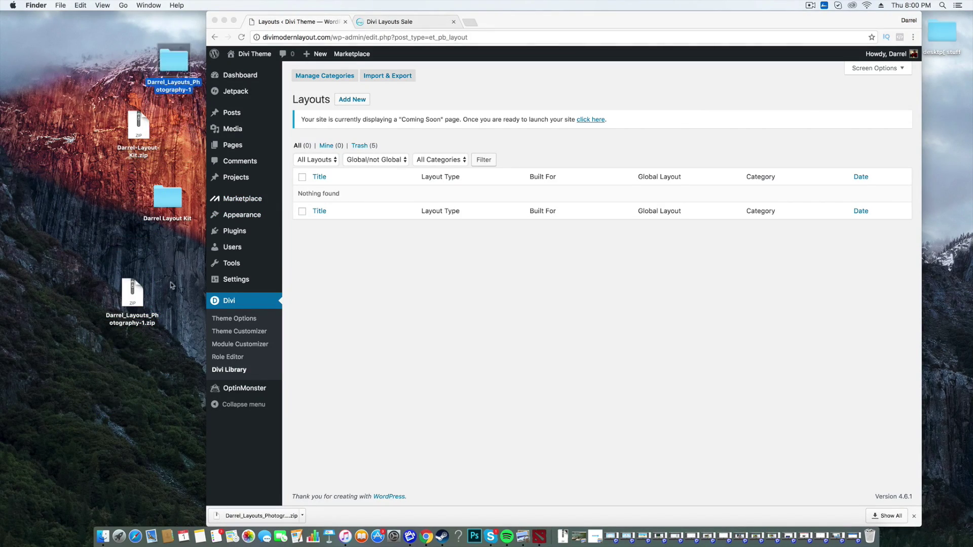
{"action": "double_click", "coordinate": [137, 295]}
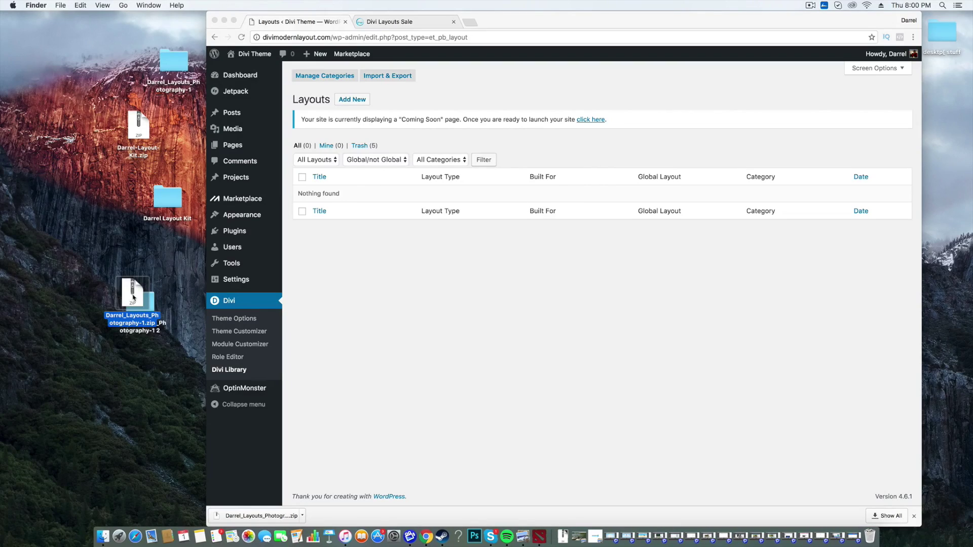
{"action": "left_click_drag", "start_coordinate": [138, 299], "coordinate": [93, 259]}
{"action": "left_click_drag", "start_coordinate": [159, 325], "coordinate": [110, 387]}
{"action": "double_click", "coordinate": [104, 361]}
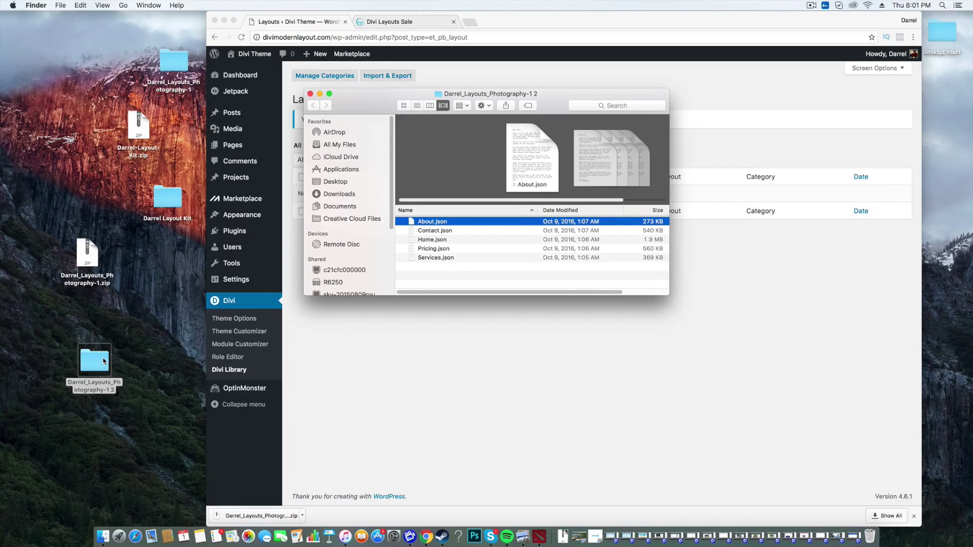
Step: Import the Home.json file through the Divi Library's Import & Export dialog
{"action": "left_click", "coordinate": [411, 395]}
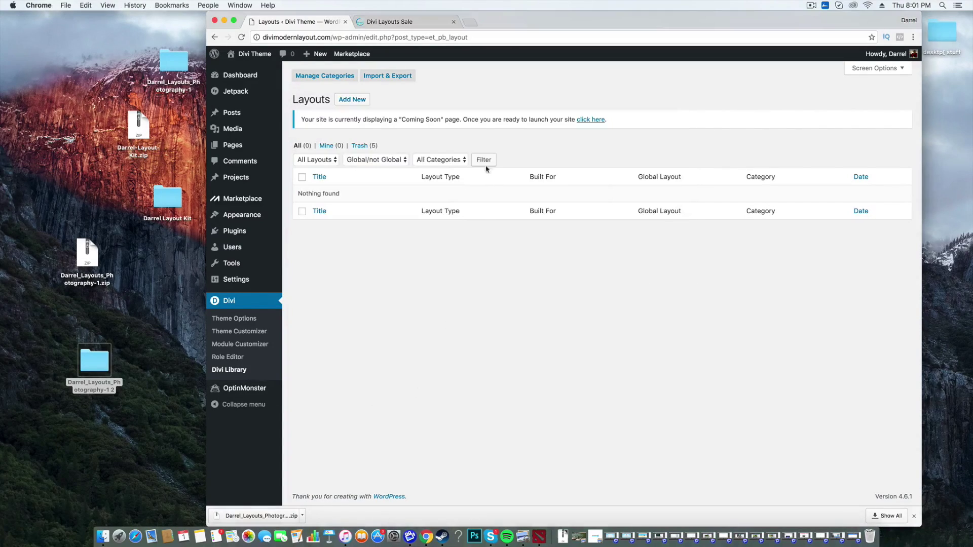
{"action": "left_click", "coordinate": [395, 77]}
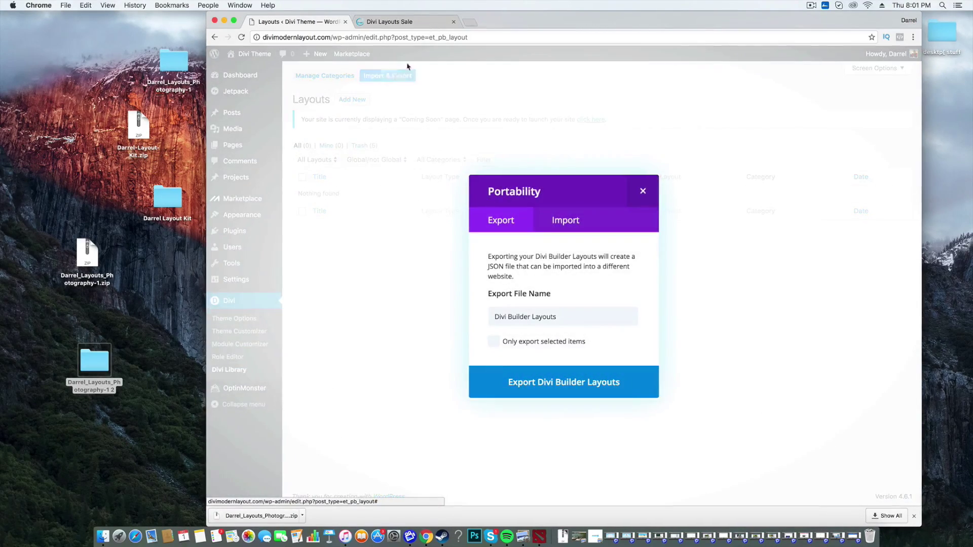
{"action": "left_click", "coordinate": [559, 220]}
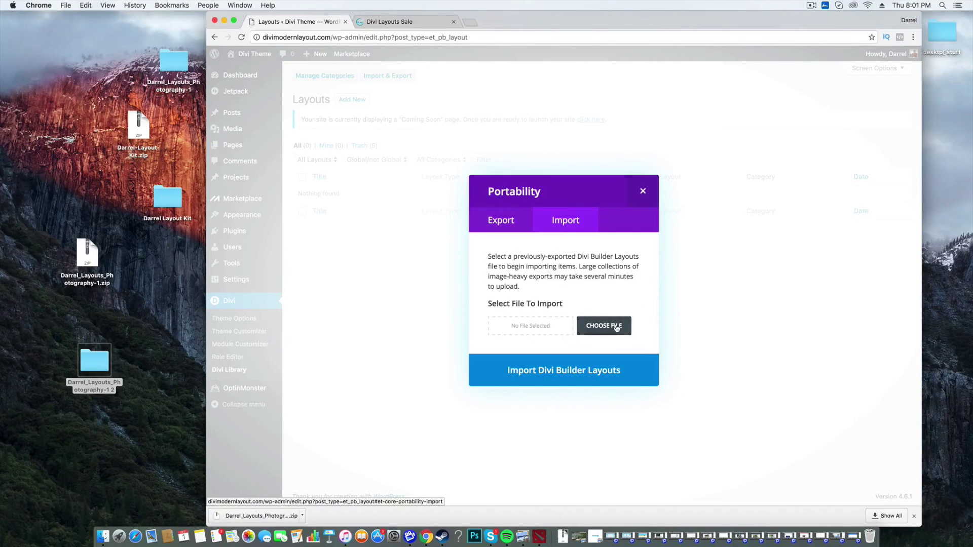
{"action": "left_click", "coordinate": [616, 326]}
{"action": "left_click", "coordinate": [504, 86]}
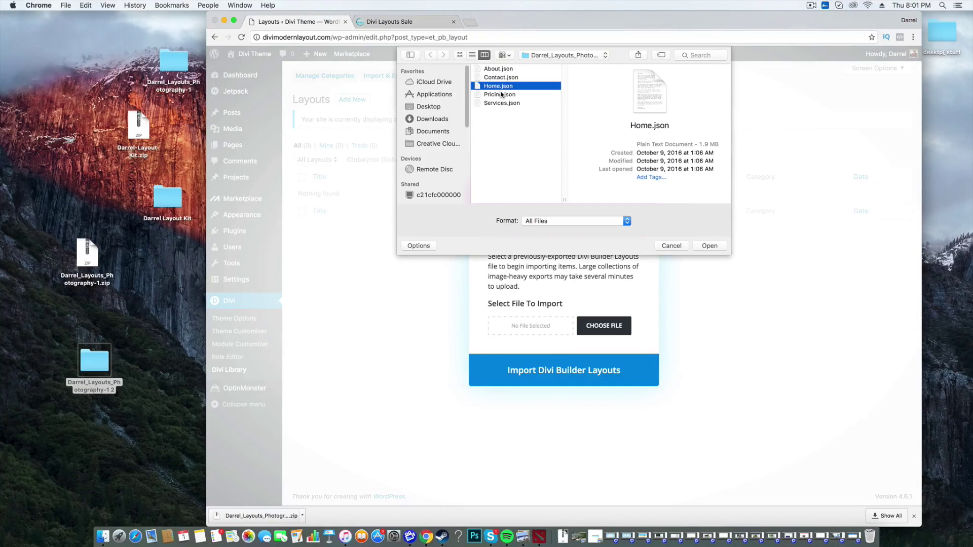
{"action": "left_click", "coordinate": [709, 246]}
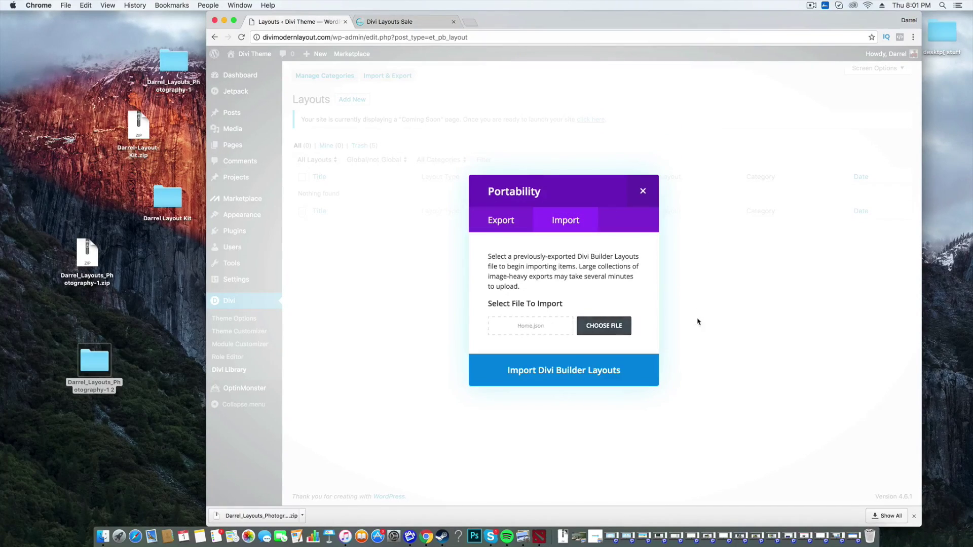
{"action": "left_click", "coordinate": [563, 380]}
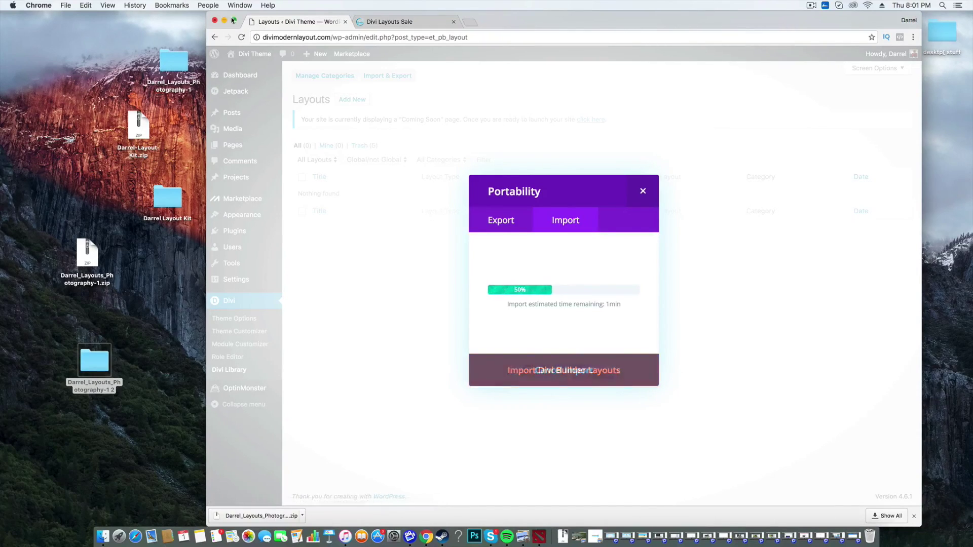
{"action": "left_click", "coordinate": [234, 20]}
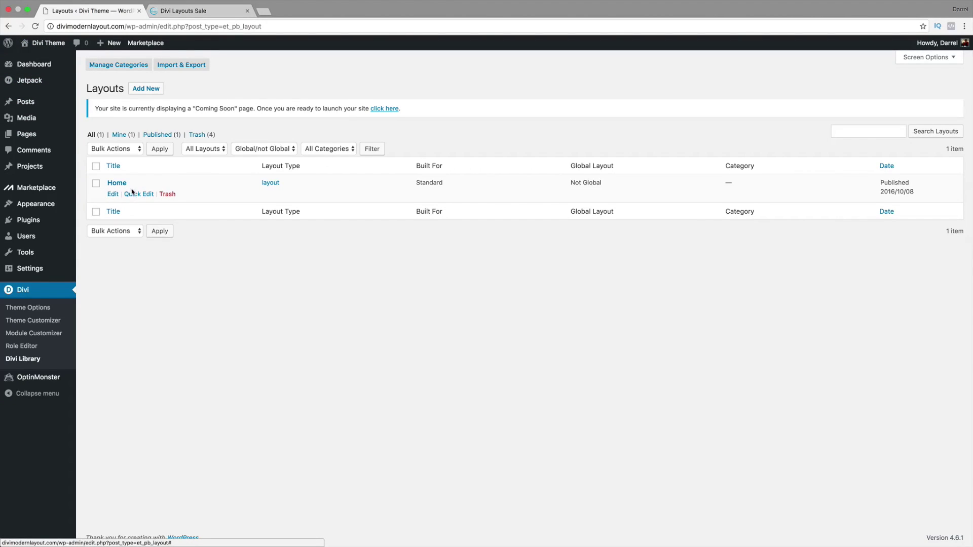
Step: Create a new page titled 'Home'
{"action": "mouse_move", "coordinate": [46, 135]}
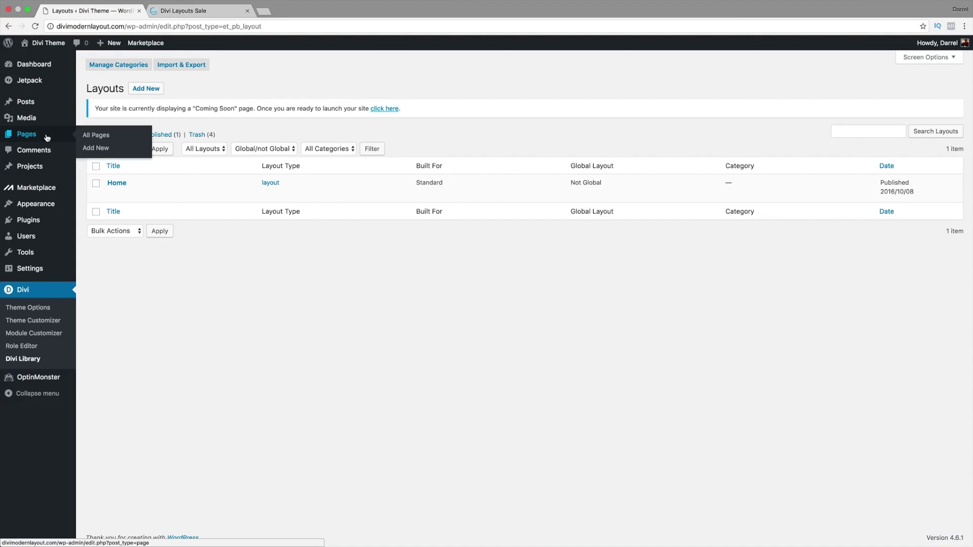
{"action": "left_click", "coordinate": [108, 149]}
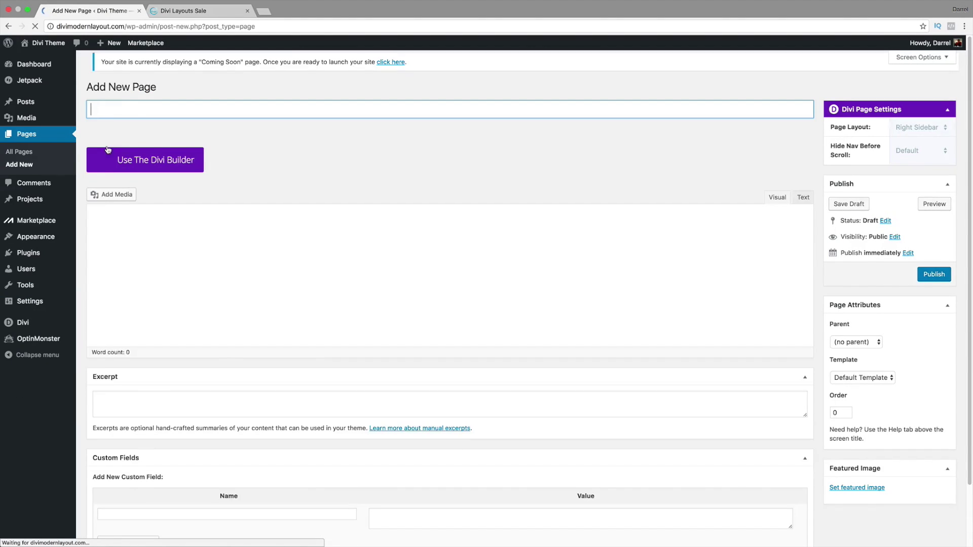
{"action": "type", "text": "Home"}
{"action": "key", "text": "Tab"}
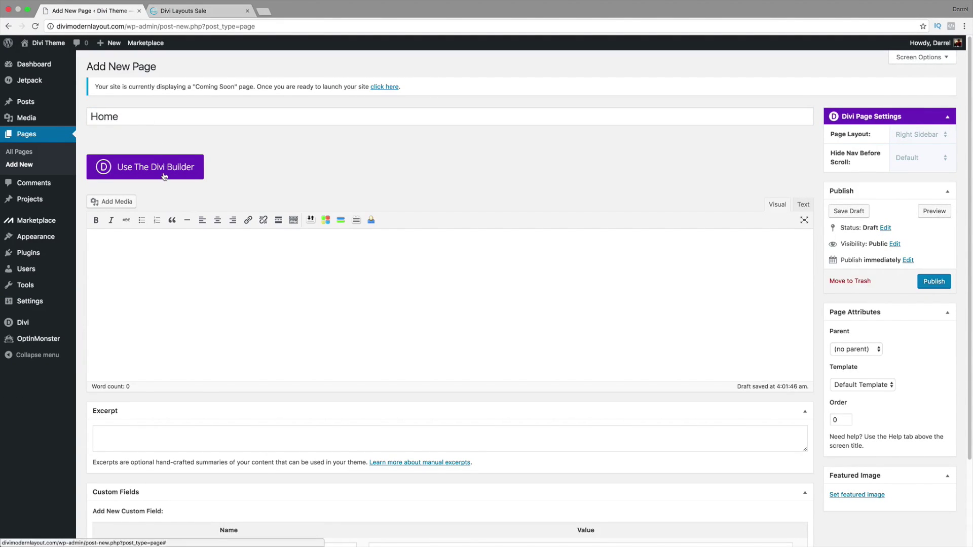
Step: Switch the page to the Divi Builder and load the library's Home layout
{"action": "left_click", "coordinate": [162, 175]}
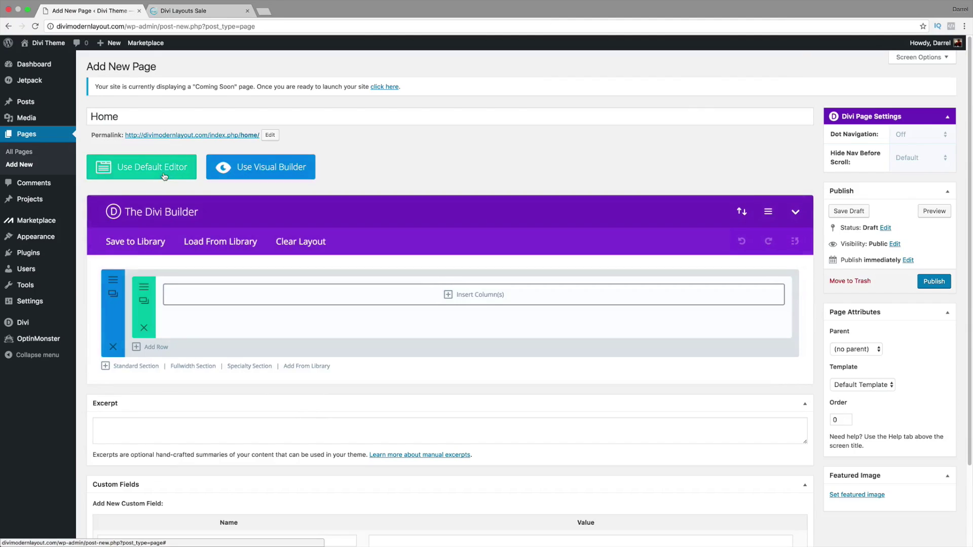
{"action": "left_click", "coordinate": [219, 243]}
{"action": "left_click", "coordinate": [403, 131]}
{"action": "left_click", "coordinate": [649, 196]}
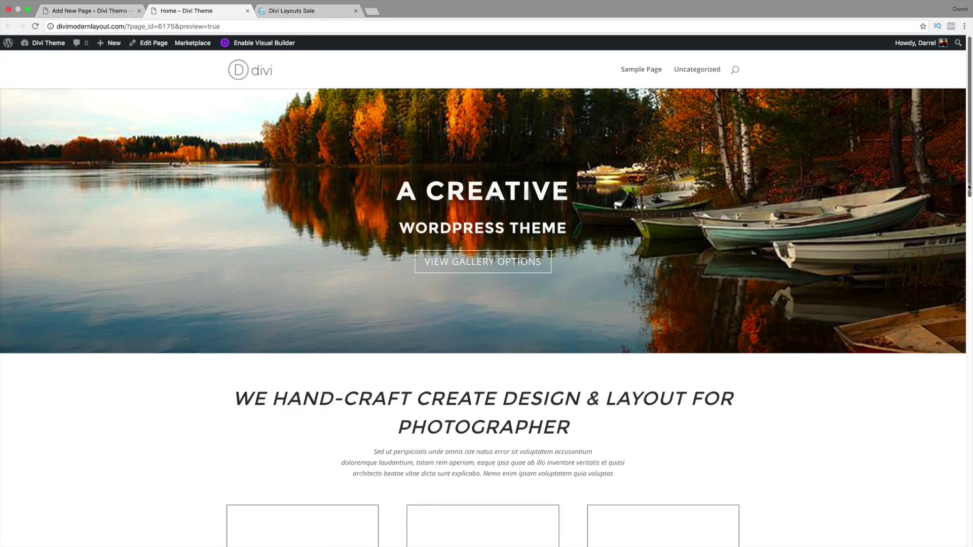
{"action": "scroll", "coordinate": [969, 190], "scroll_direction": "down", "scroll_amount": 3}
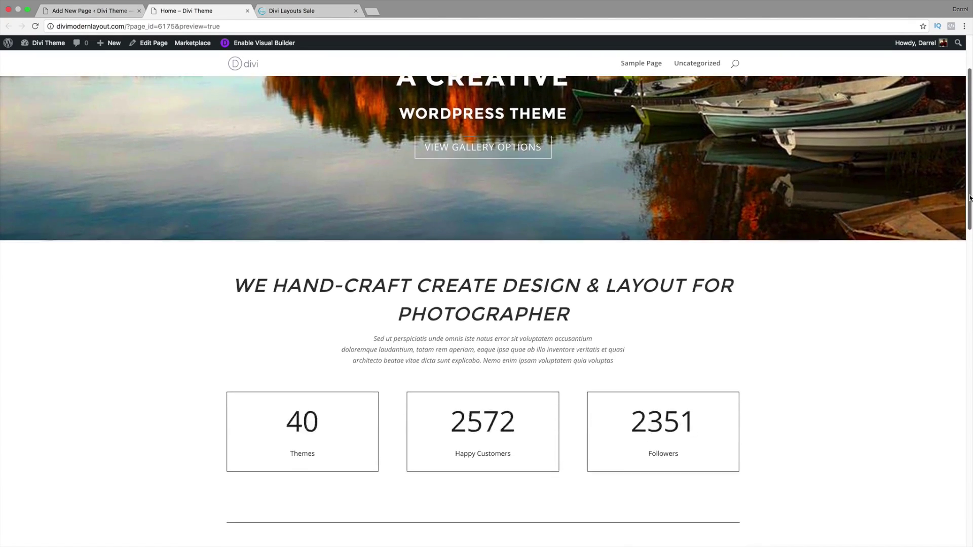
{"action": "left_click_drag", "start_coordinate": [970, 199], "coordinate": [971, 152]}
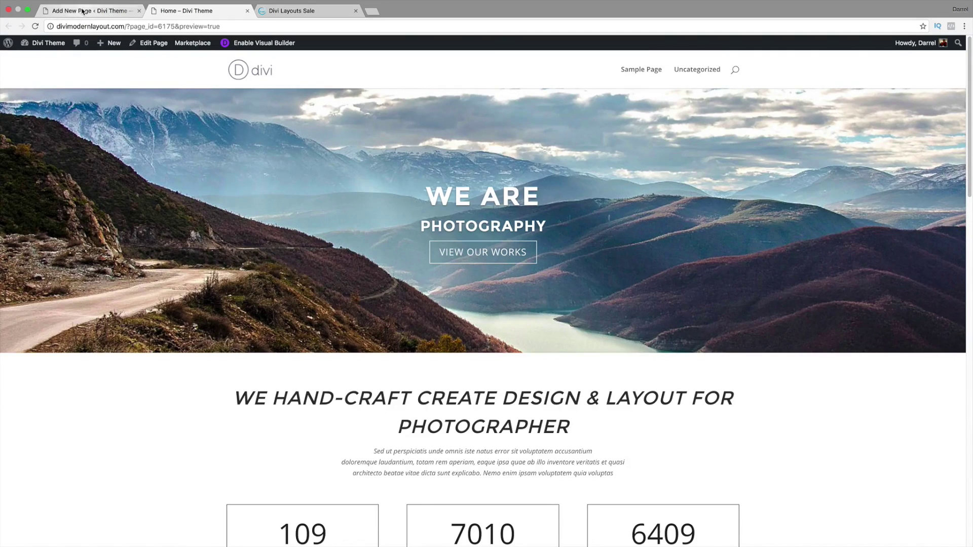
Step: Go to Divi > Divi Library, leaving the unsaved page
{"action": "left_click", "coordinate": [82, 11]}
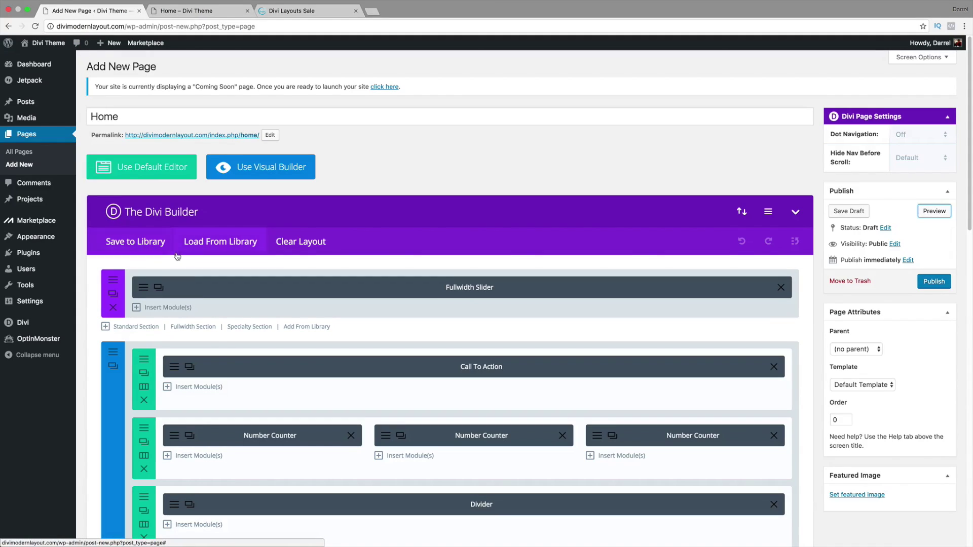
{"action": "mouse_move", "coordinate": [54, 319]}
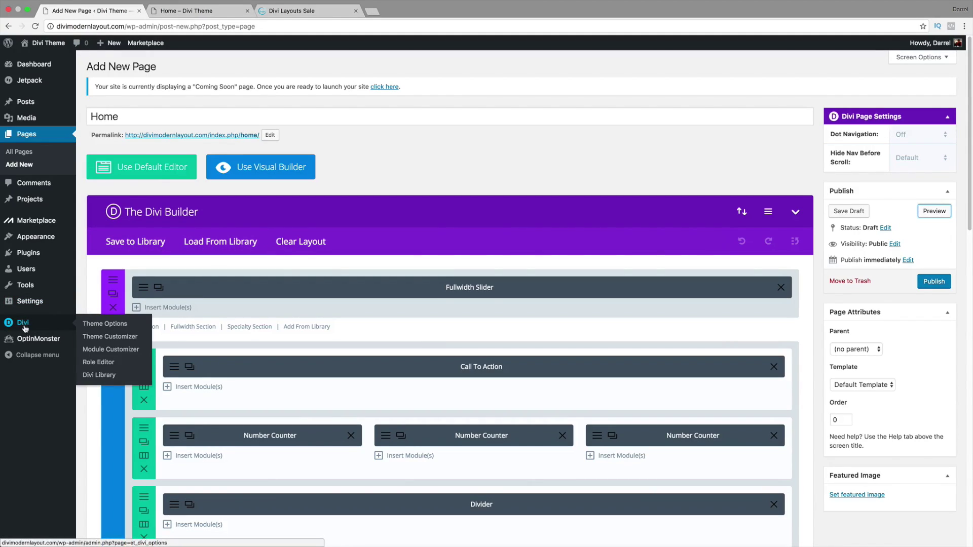
{"action": "left_click", "coordinate": [99, 375]}
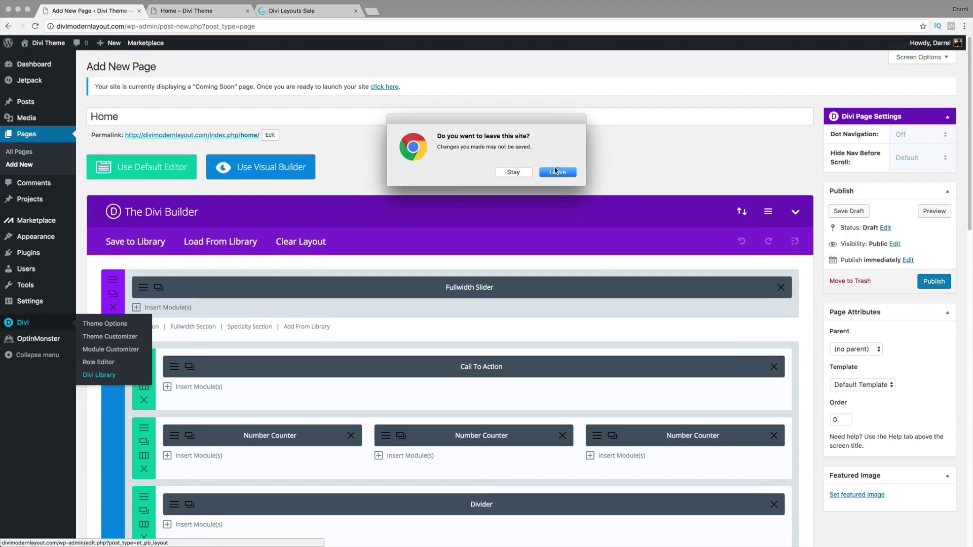
{"action": "left_click", "coordinate": [556, 172]}
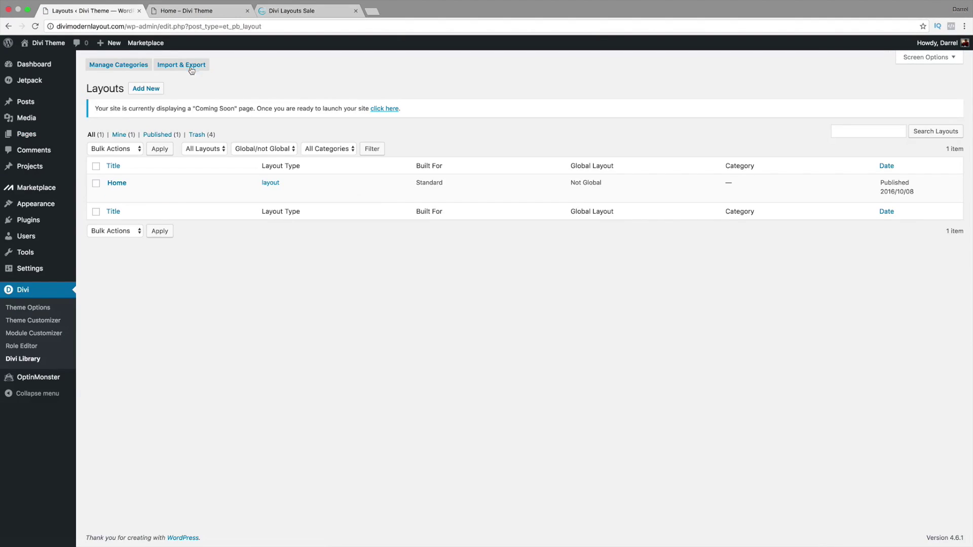
Step: Import the Pricing.json file through Import & Export
{"action": "left_click", "coordinate": [189, 65]}
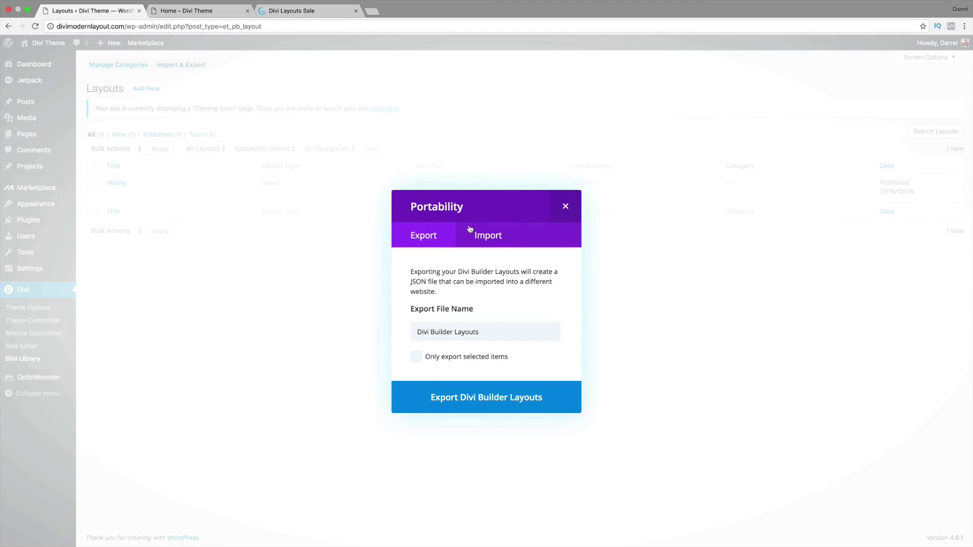
{"action": "left_click", "coordinate": [472, 234]}
{"action": "left_click", "coordinate": [527, 341]}
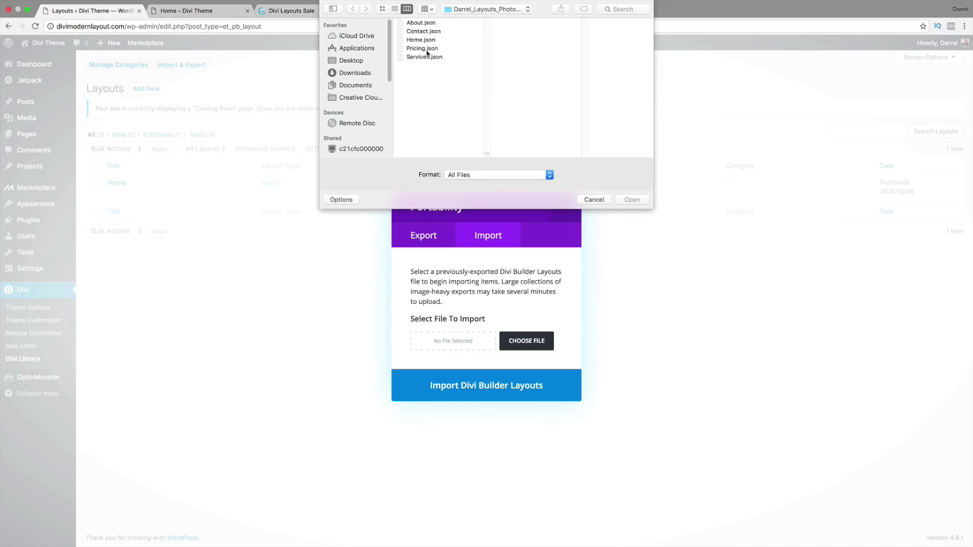
{"action": "left_click", "coordinate": [424, 49]}
{"action": "left_click", "coordinate": [630, 201]}
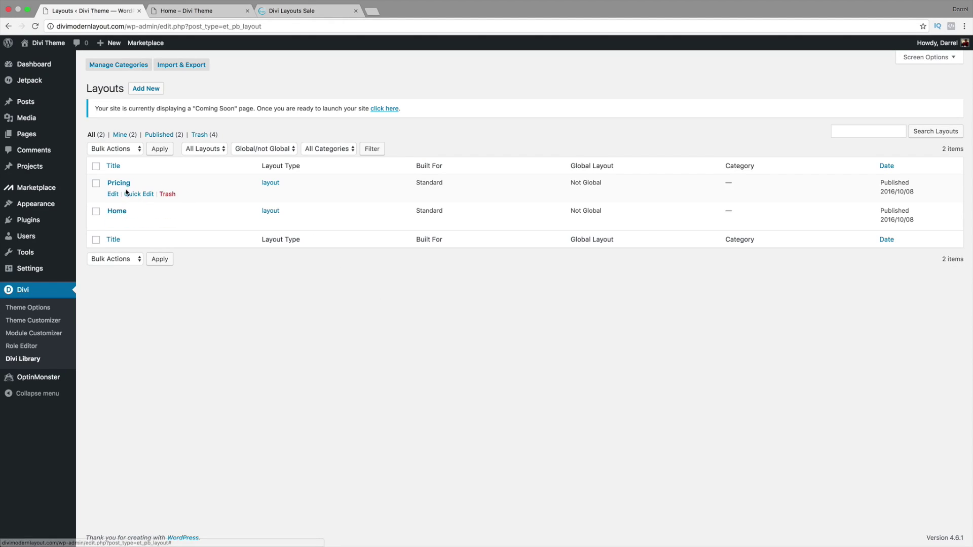
Step: Add a new page titled 'Pricing' and switch it to the Divi Builder
{"action": "mouse_move", "coordinate": [28, 135]}
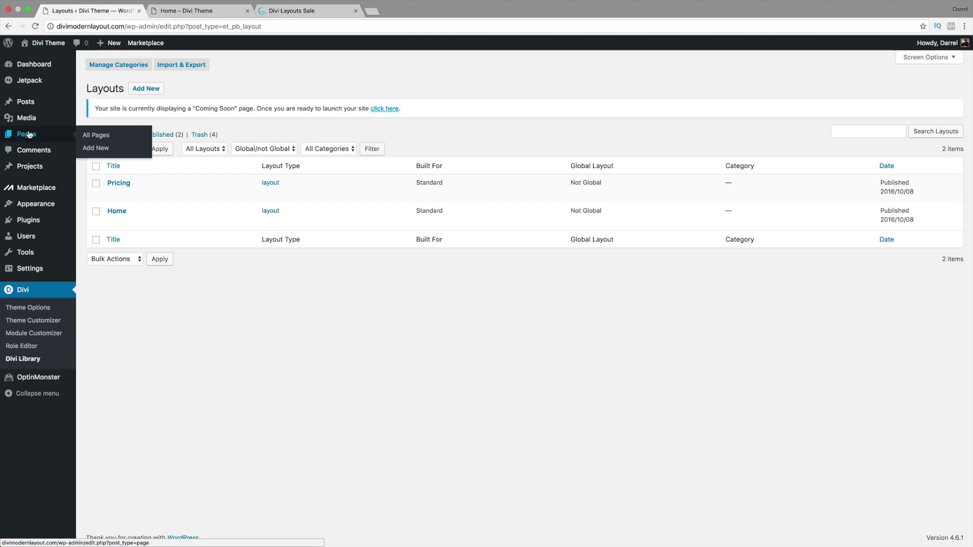
{"action": "left_click", "coordinate": [108, 150]}
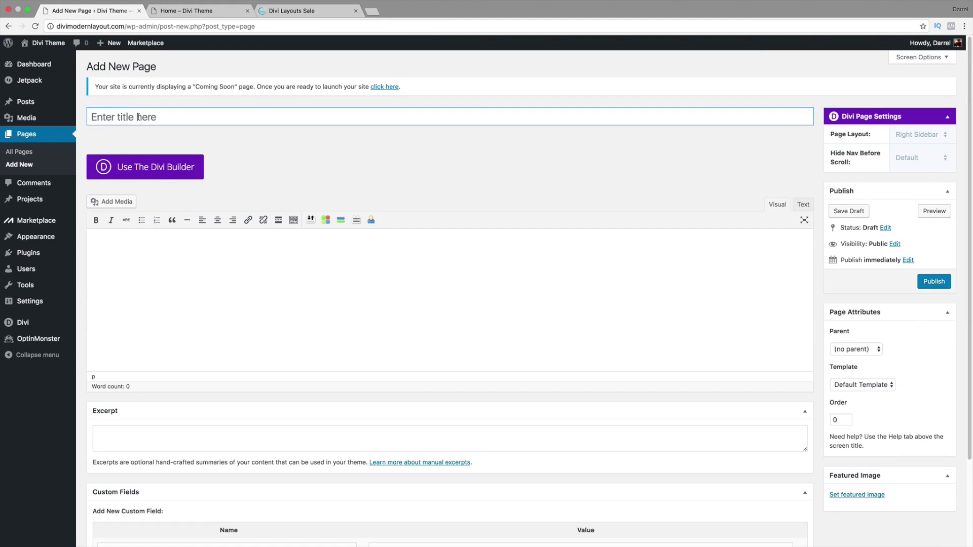
{"action": "left_click", "coordinate": [138, 117]}
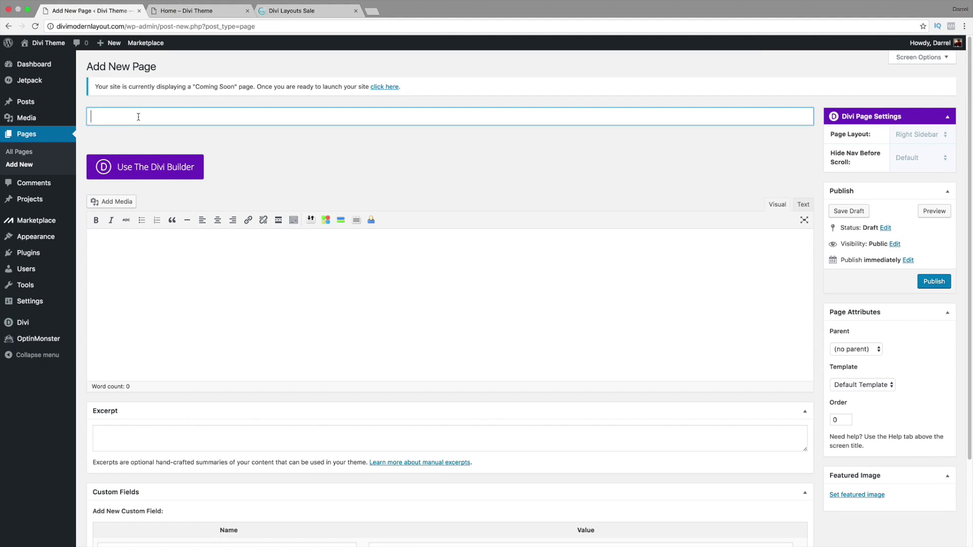
{"action": "type", "text": "Pricing"}
{"action": "left_click", "coordinate": [139, 161]}
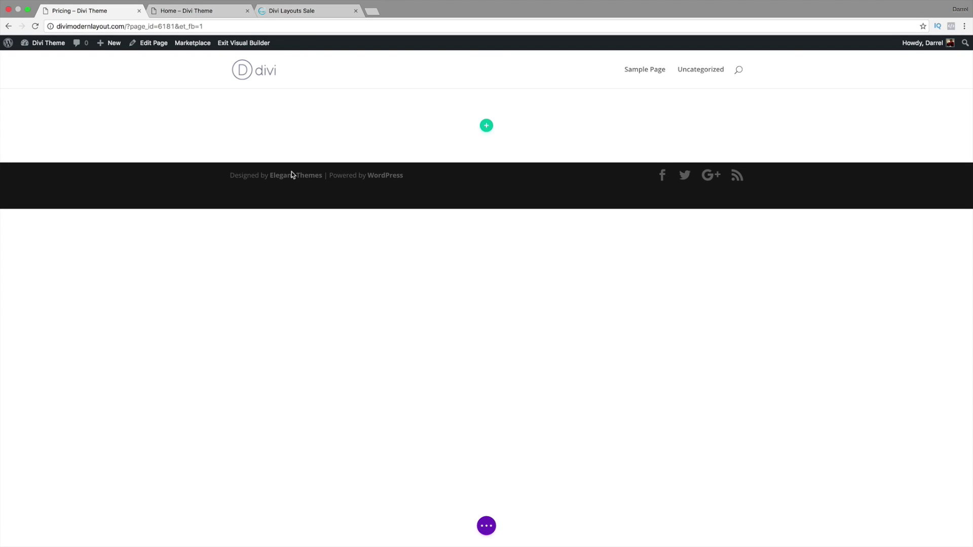
Step: Load the library's Pricing layout, with $99, $399 and $599 price tables, from the visual builder
{"action": "left_click", "coordinate": [488, 525]}
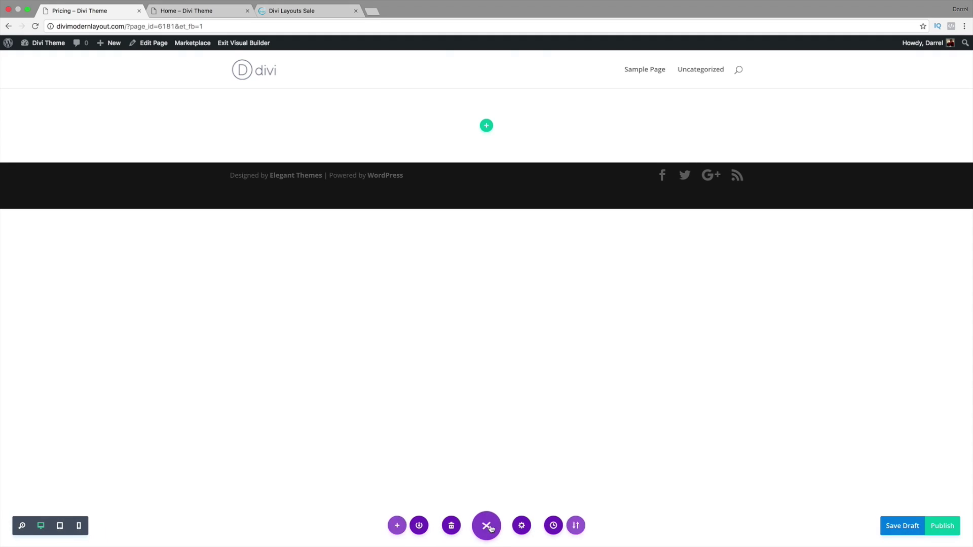
{"action": "left_click", "coordinate": [391, 526]}
{"action": "left_click", "coordinate": [415, 363]}
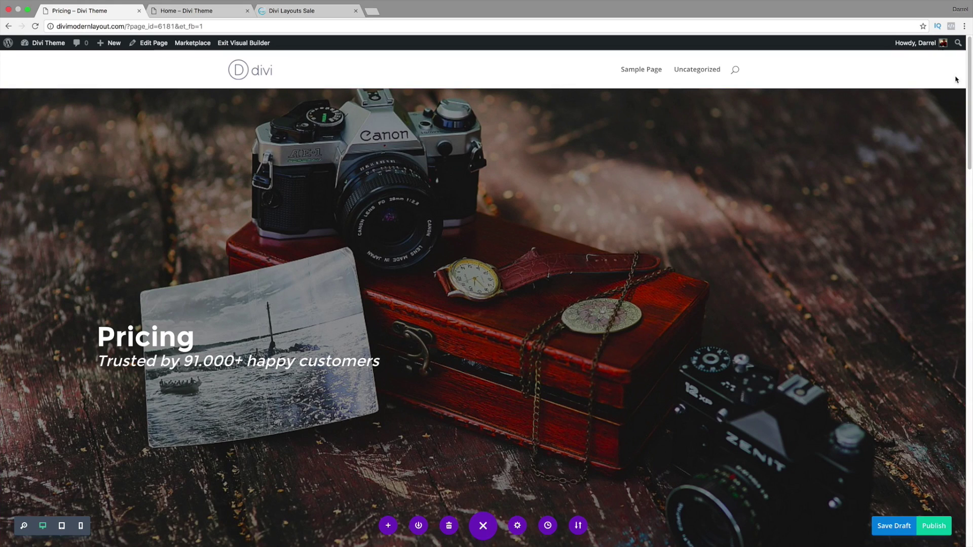
{"action": "left_click_drag", "start_coordinate": [971, 85], "coordinate": [972, 466]}
{"action": "scroll", "coordinate": [972, 466], "scroll_direction": "up", "scroll_amount": 20}
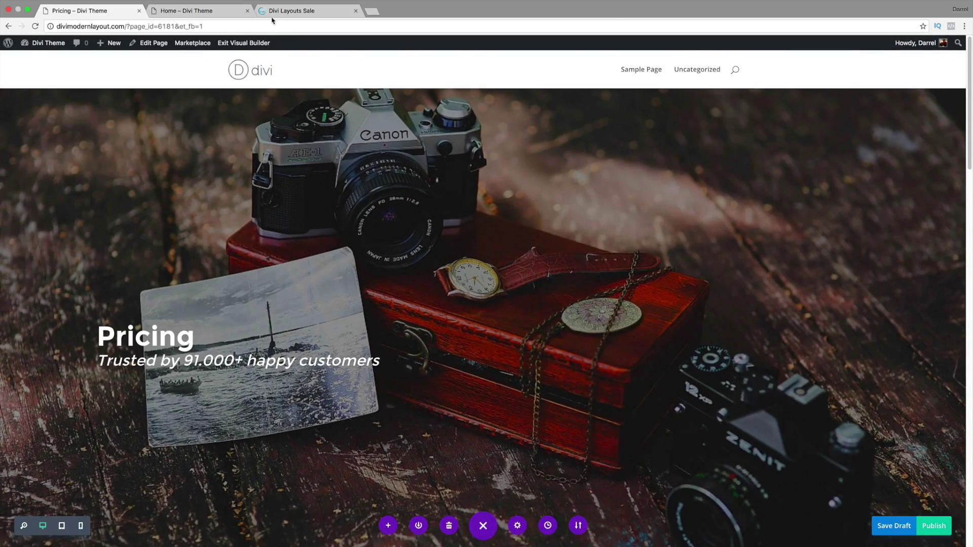
Step: Return to the Divi Layouts Sale tab and scroll through its $9.99 sale and free layouts
{"action": "left_click", "coordinate": [286, 10]}
{"action": "scroll", "coordinate": [299, 153], "scroll_direction": "down", "scroll_amount": 5}
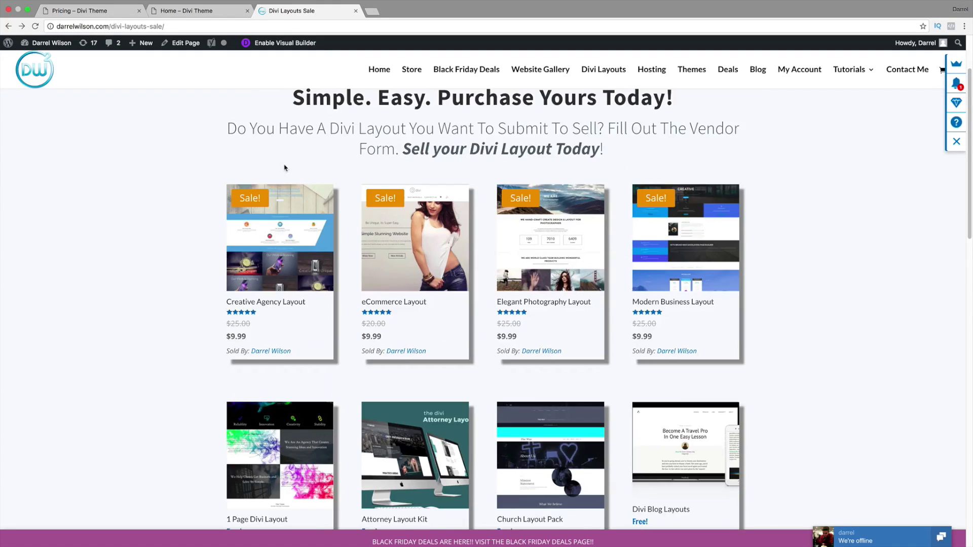
{"action": "scroll", "coordinate": [246, 226], "scroll_direction": "down", "scroll_amount": 4}
{"action": "scroll", "coordinate": [241, 228], "scroll_direction": "up", "scroll_amount": 5}
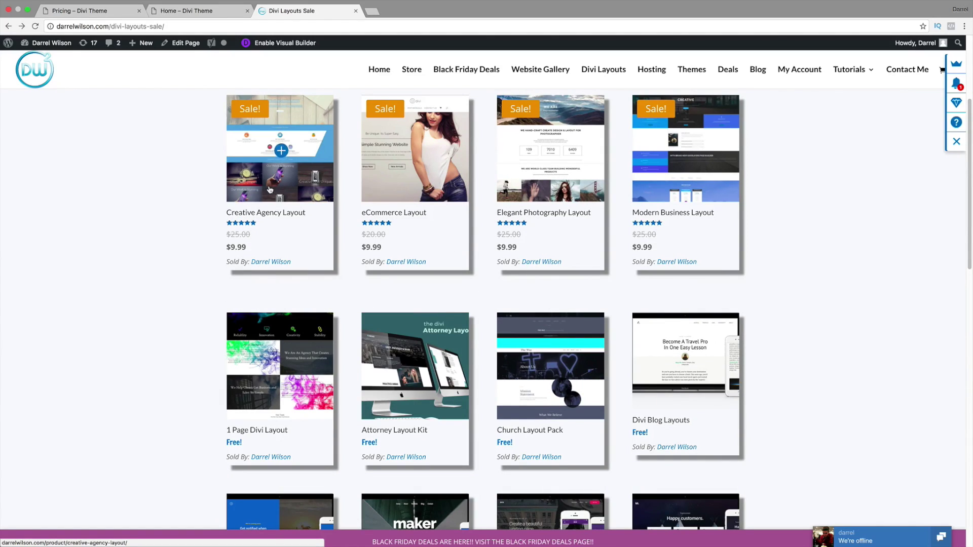
{"action": "scroll", "coordinate": [270, 198], "scroll_direction": "up", "scroll_amount": 3}
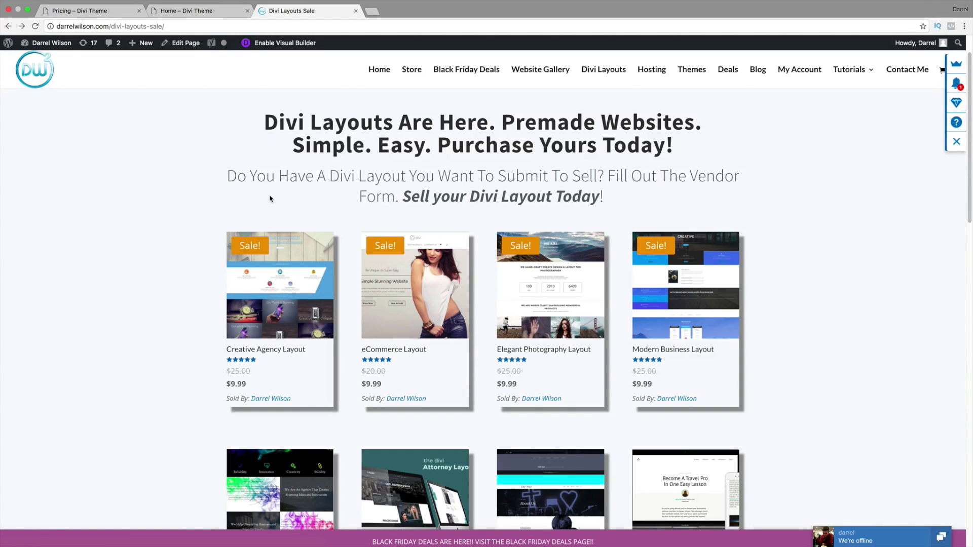